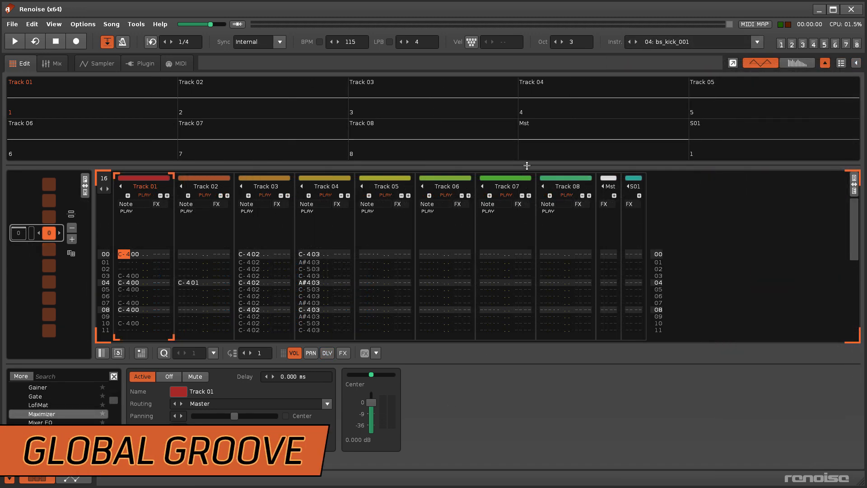
# - Select the master track in the pattern matrix to show its Maximizer and Global Groove devices
pyautogui.click(525, 126)
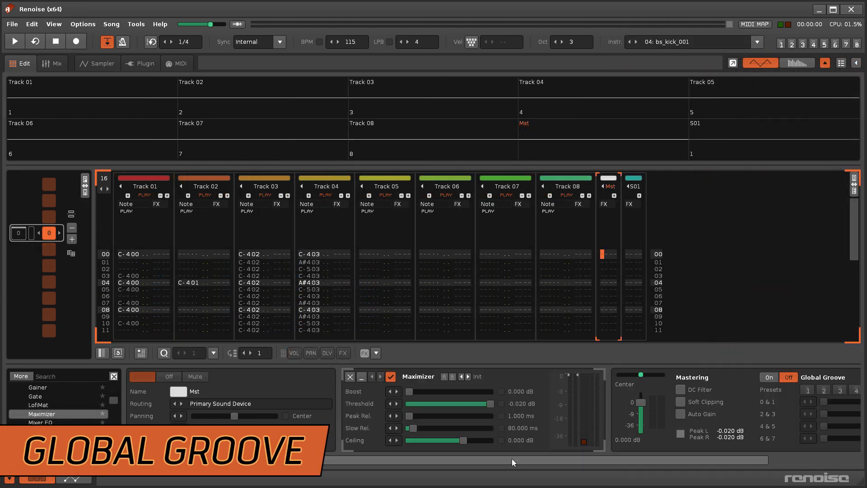
# - Switch Global Groove on and set its 0 & 1 groove amount to 100%
pyautogui.moveTo(511, 459); pyautogui.dragTo(753, 448)
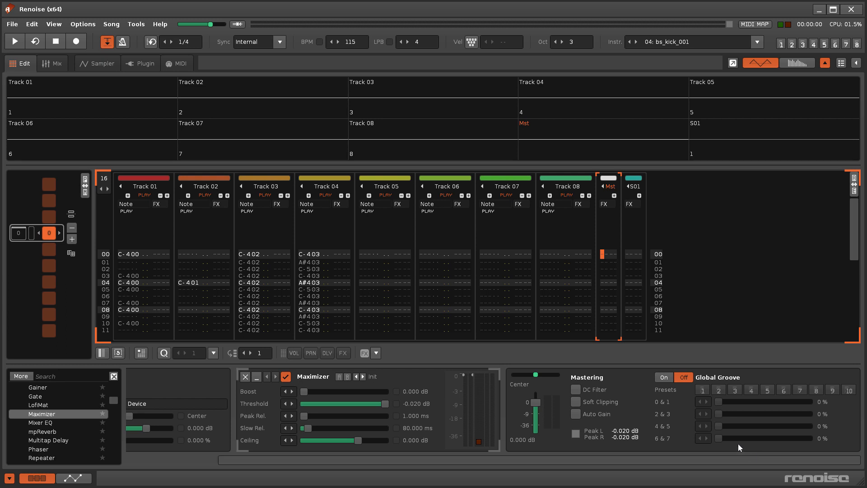
pyautogui.click(665, 377)
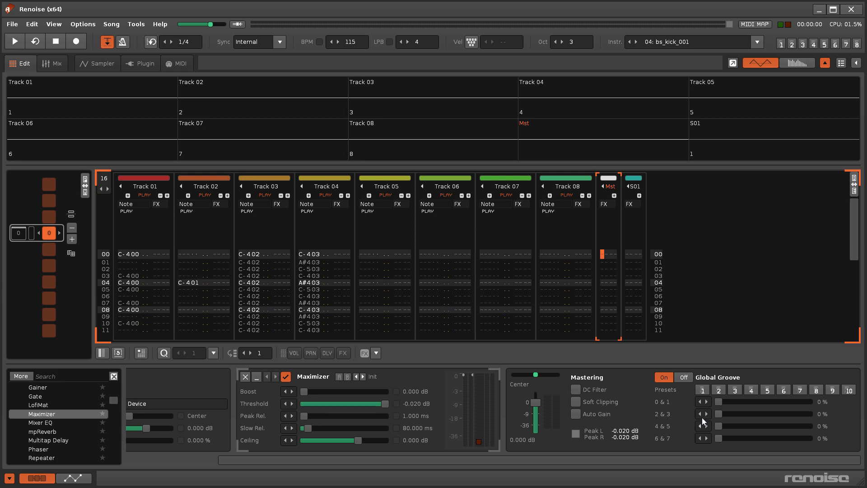
pyautogui.moveTo(719, 402); pyautogui.dragTo(810, 402)
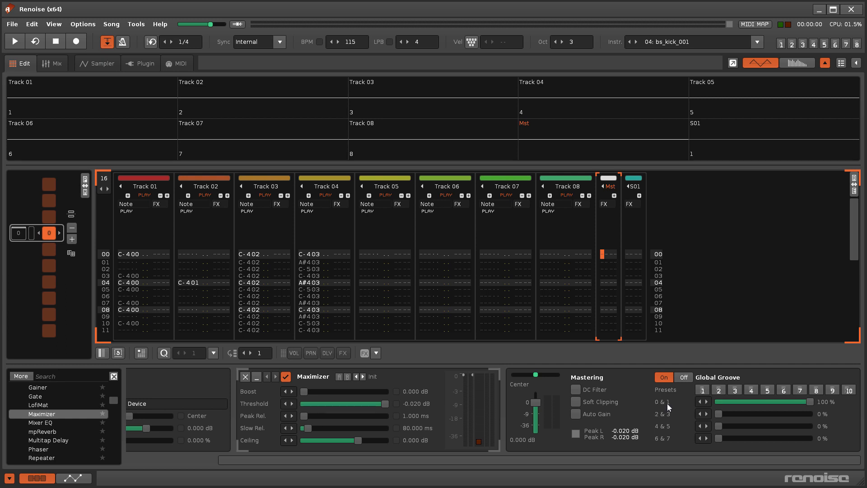
pyautogui.click(136, 24)
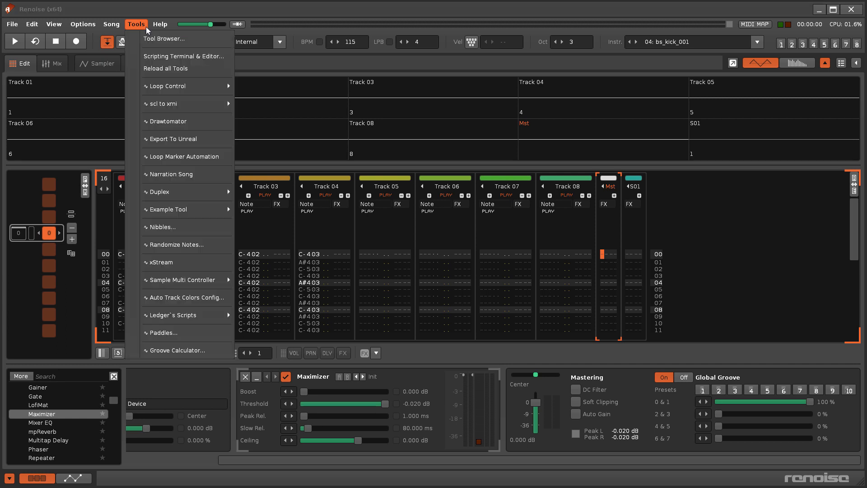
pyautogui.click(185, 349)
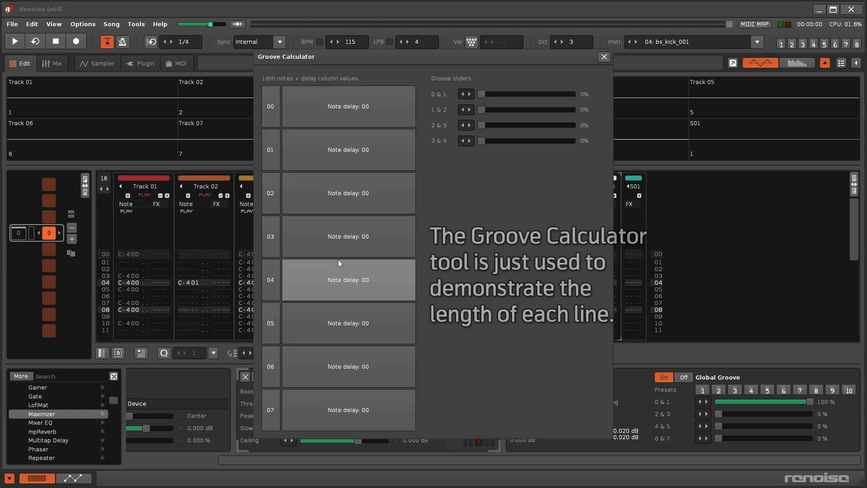
pyautogui.moveTo(482, 95); pyautogui.dragTo(573, 95)
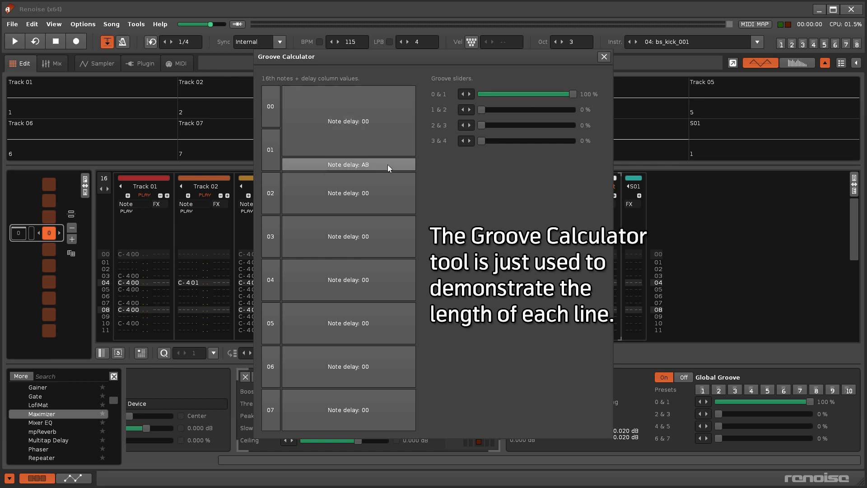
pyautogui.moveTo(571, 94)
pyautogui.mouseDown()
pyautogui.moveTo(483, 94)
pyautogui.moveTo(573, 94)
pyautogui.mouseUp()
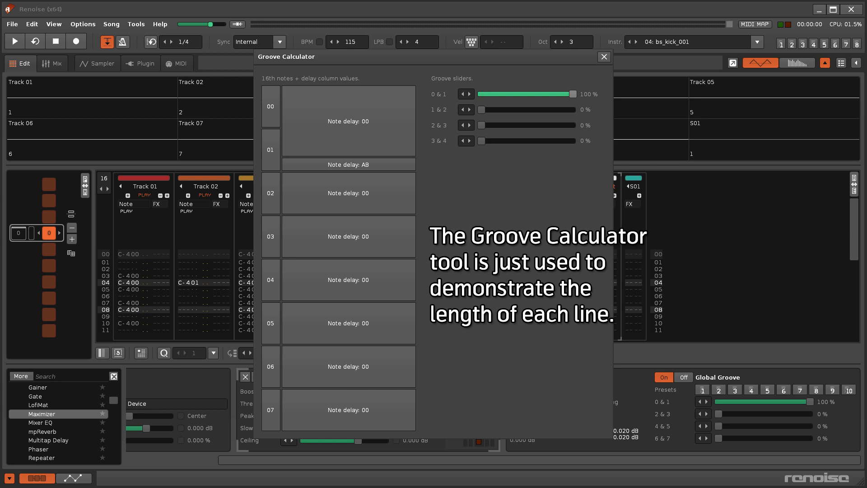
pyautogui.click(604, 56)
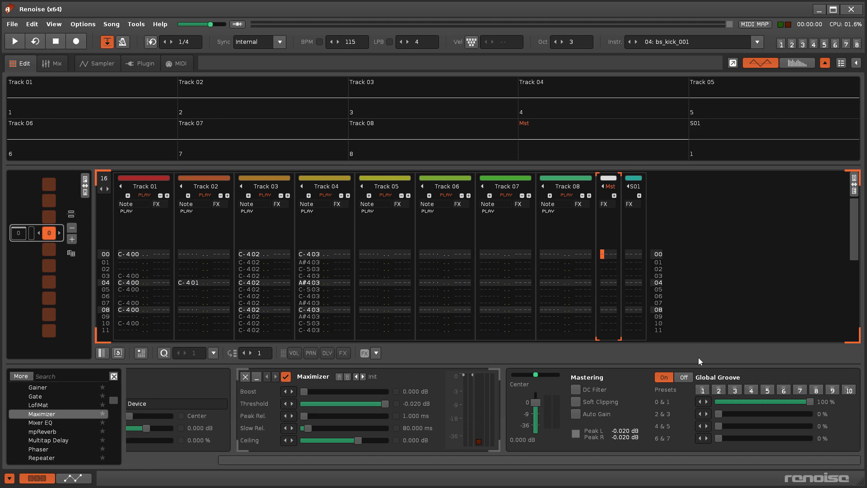
pyautogui.press('space')
pyautogui.moveTo(719, 414); pyautogui.dragTo(791, 414)
pyautogui.moveTo(721, 426); pyautogui.dragTo(767, 426)
pyautogui.moveTo(719, 438); pyautogui.dragTo(748, 439)
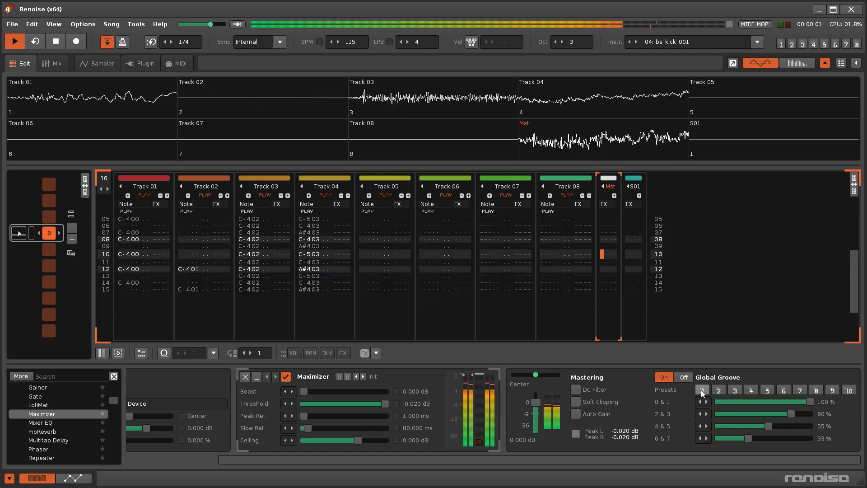
pyautogui.click(703, 391)
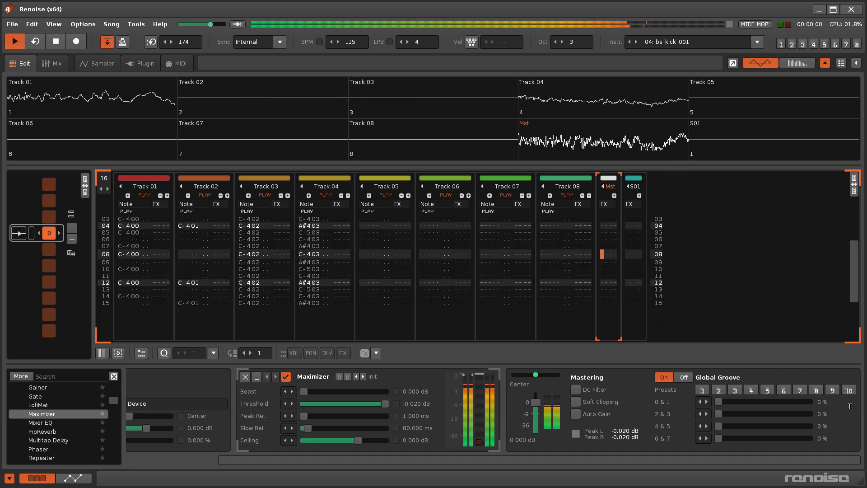
pyautogui.click(850, 391)
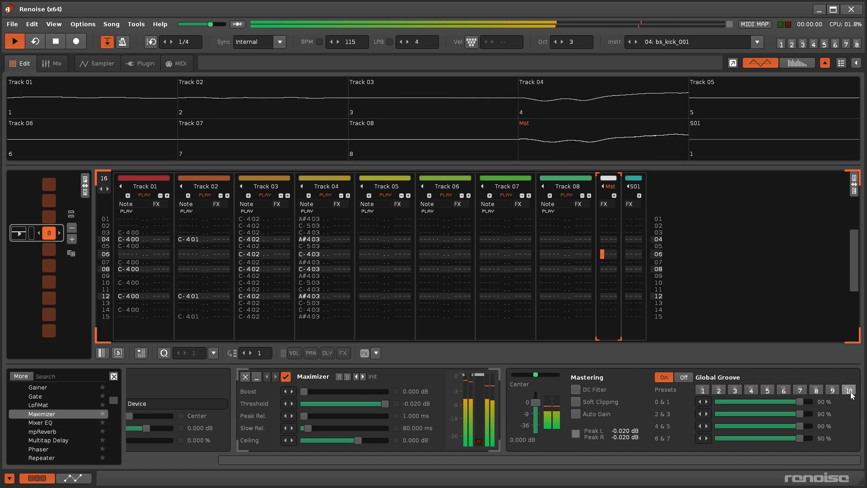
pyautogui.press('space')
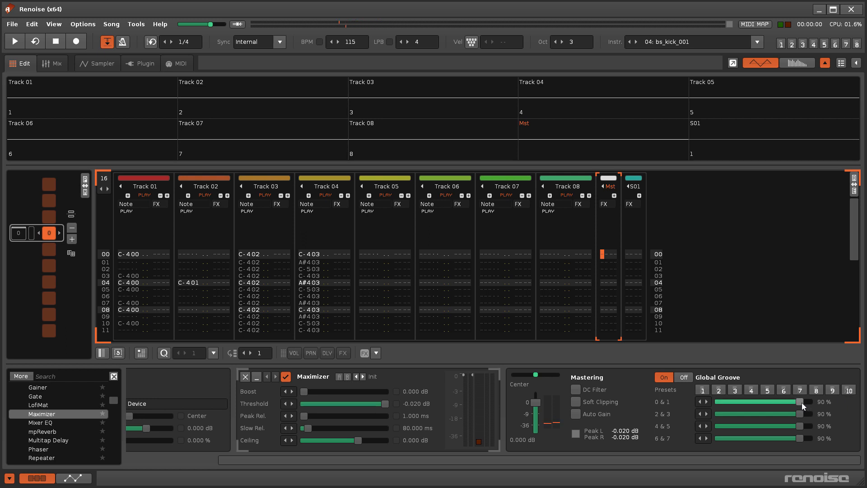
pyautogui.moveTo(801, 402); pyautogui.dragTo(811, 403)
pyautogui.moveTo(753, 415); pyautogui.dragTo(720, 414)
pyautogui.moveTo(725, 426); pyautogui.dragTo(718, 439)
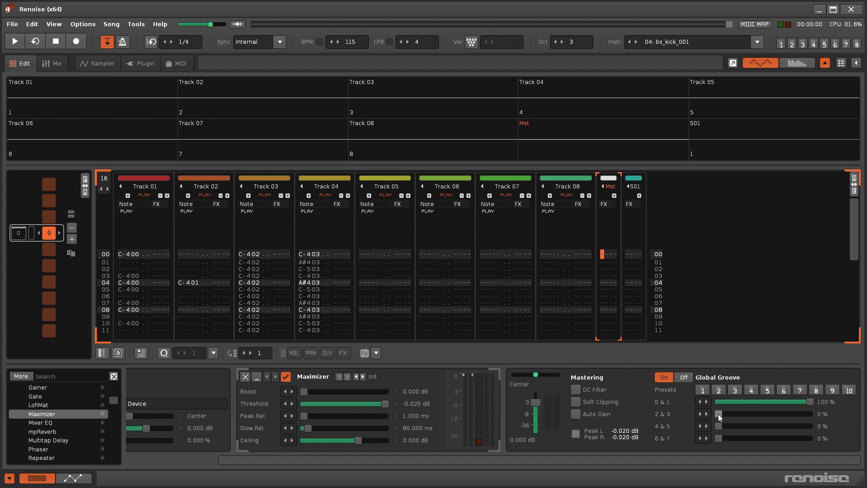
# - Solo Track 03 and audition it while stepping the song's lines per beat down to 1
pyautogui.rightClick(390, 99)
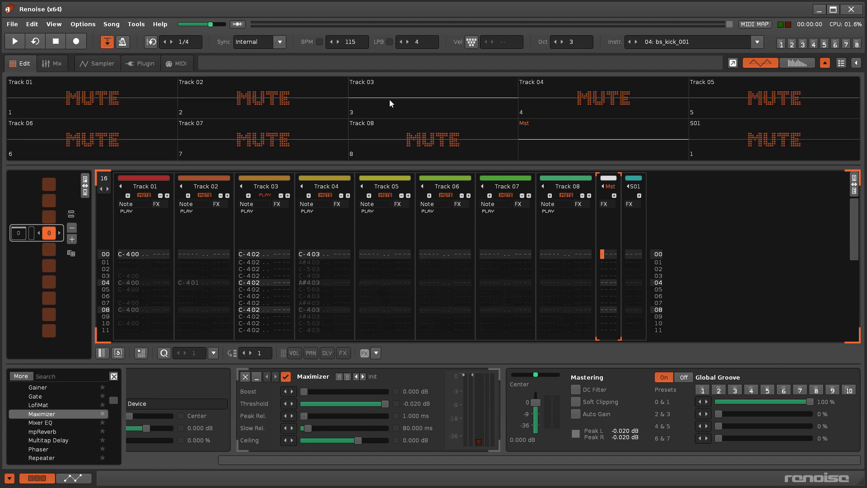
pyautogui.press('space')
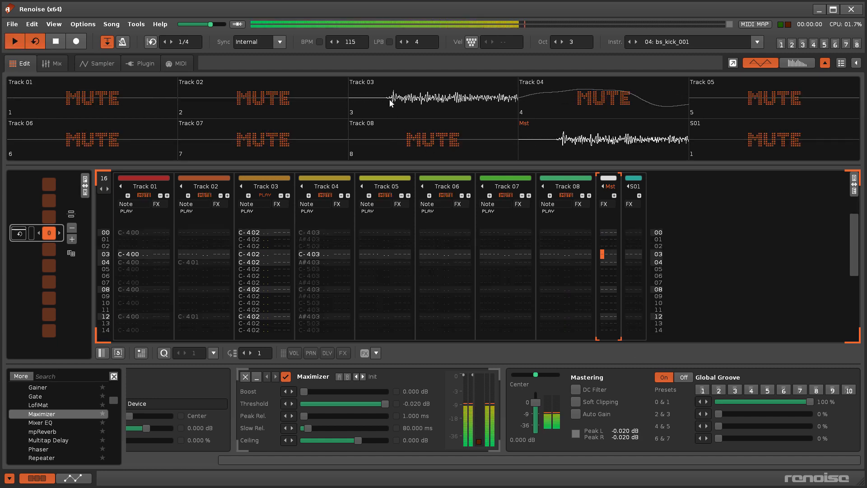
pyautogui.click(402, 44)
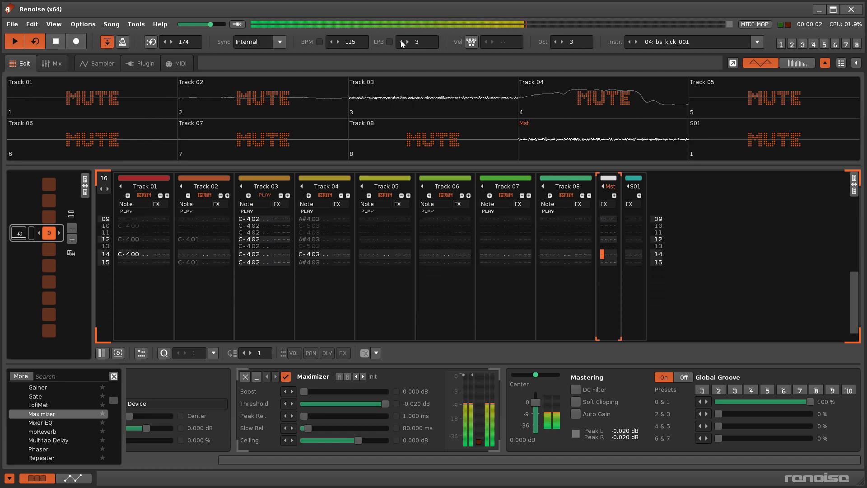
pyautogui.press('space')
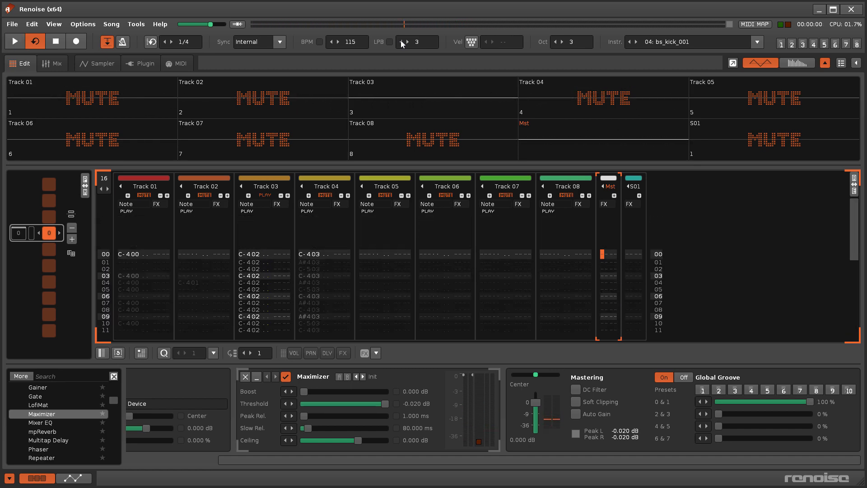
pyautogui.click(401, 42)
pyautogui.press('space')
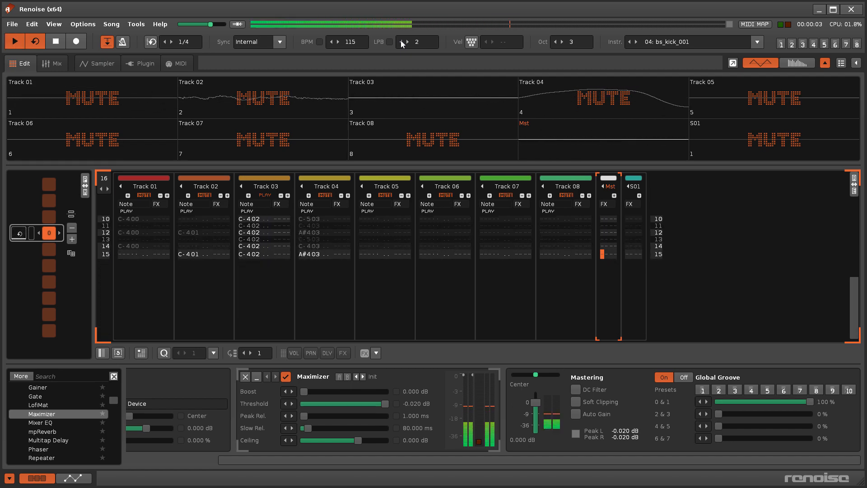
pyautogui.press('space')
pyautogui.click(402, 42)
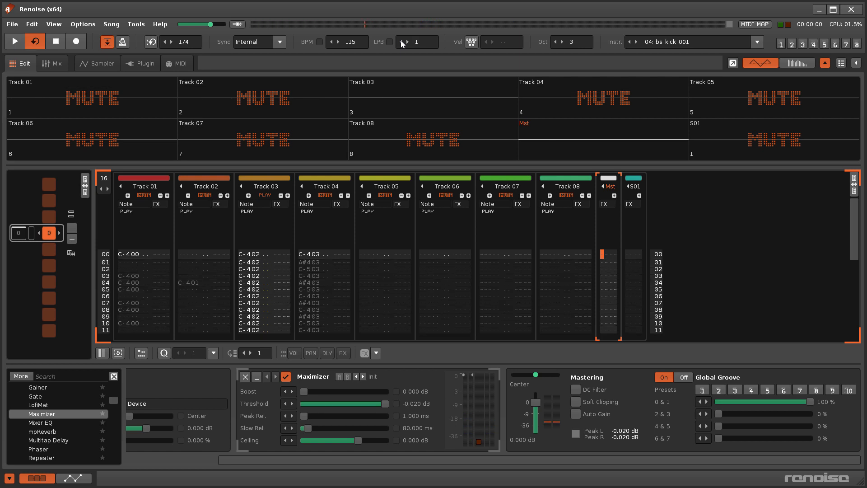
pyautogui.press('space')
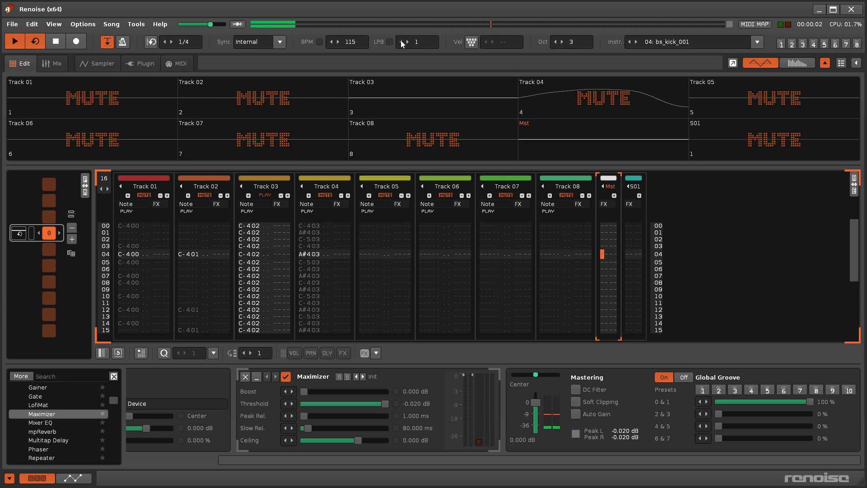
pyautogui.press('space')
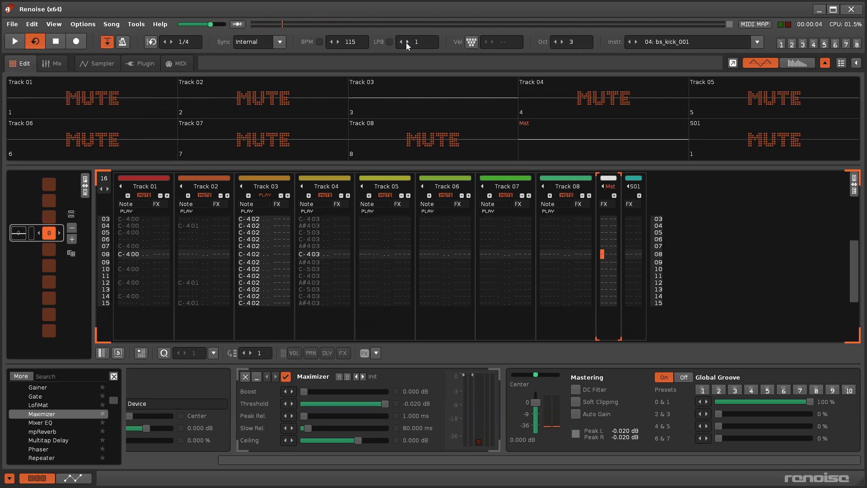
# - Raise the lines per beat again, audition the song, then lower it back to LPB 4
pyautogui.click(407, 42)
pyautogui.click(408, 42)
pyautogui.click(407, 42)
pyautogui.click(407, 42)
pyautogui.click(407, 42)
pyautogui.click(408, 42)
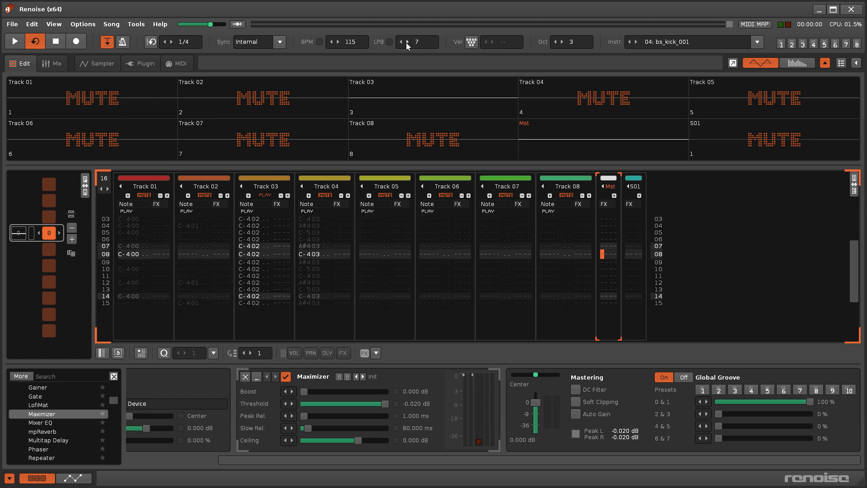
pyautogui.click(407, 42)
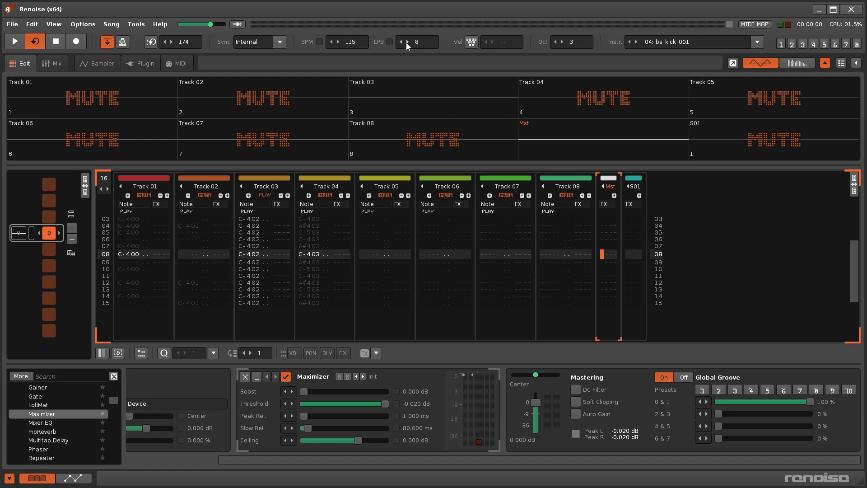
pyautogui.press('space')
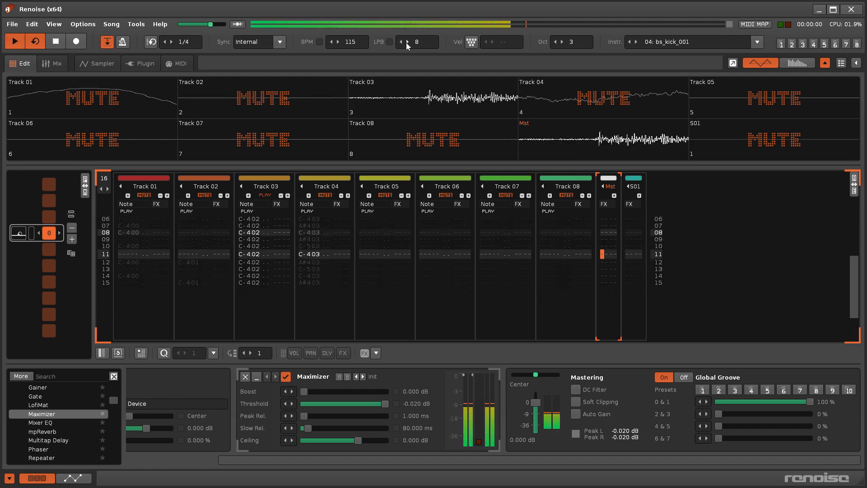
pyautogui.press('space')
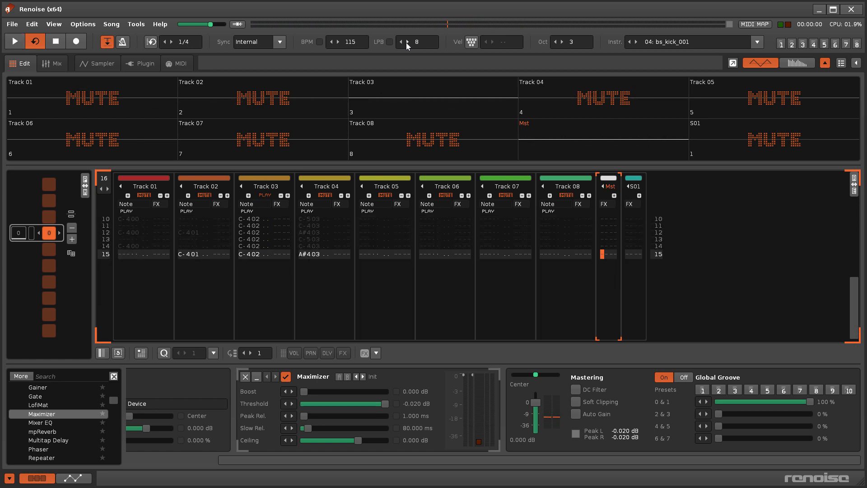
pyautogui.click(401, 43)
pyautogui.click(401, 44)
pyautogui.click(401, 43)
pyautogui.click(402, 44)
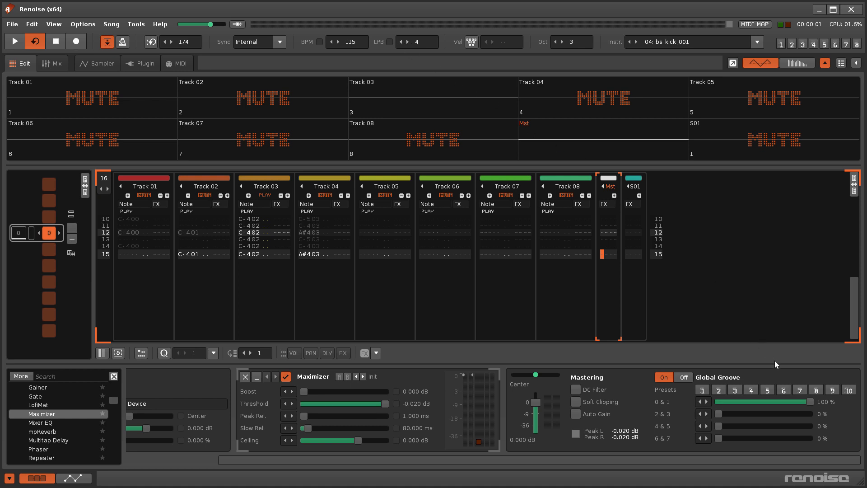
# - Recall Global Groove preset 6 and unsolo Track 03 so every track plays during playback
pyautogui.click(785, 390)
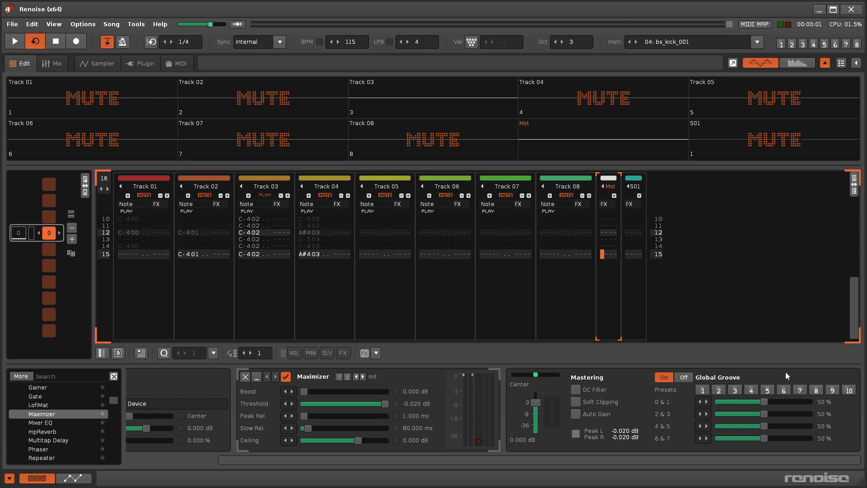
pyautogui.press('space')
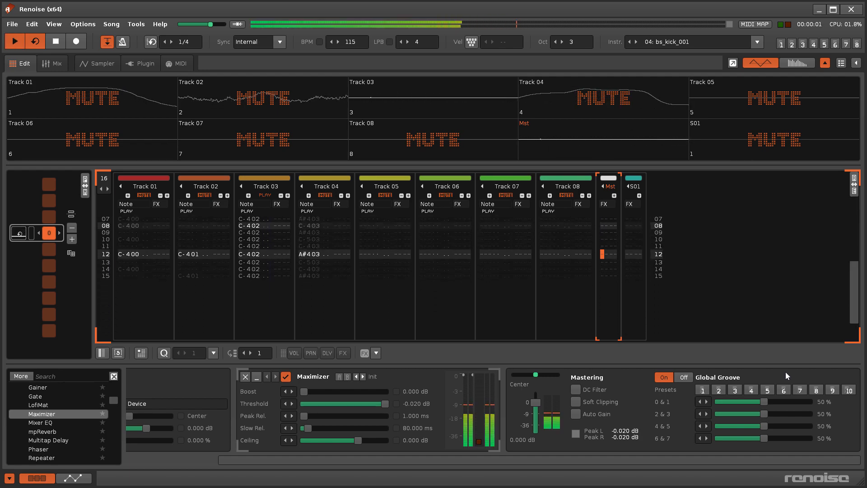
pyautogui.rightClick(425, 99)
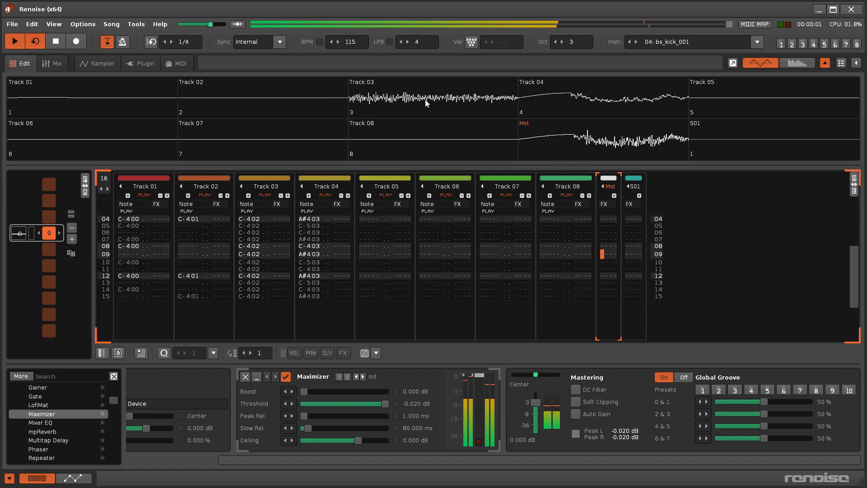
pyautogui.press('space')
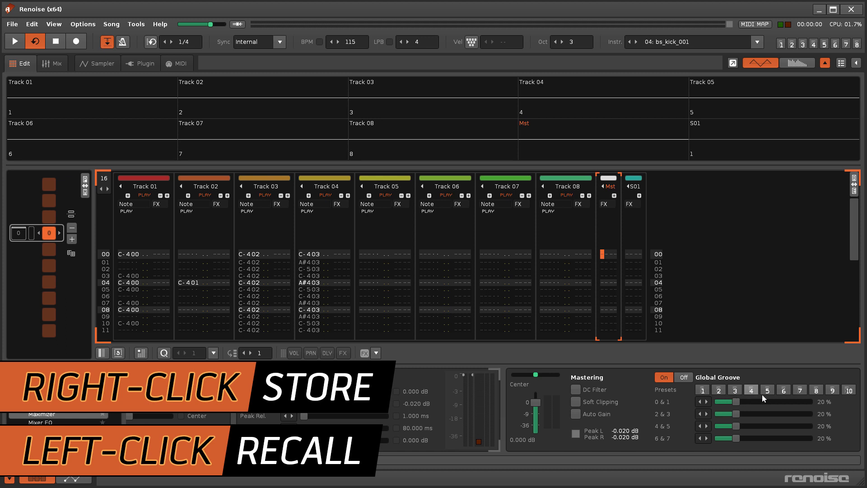
# - Try stored Global Groove presets 5, 7 and 10 (40%, 60% and 90% grooves)
pyautogui.click(768, 391)
pyautogui.click(801, 393)
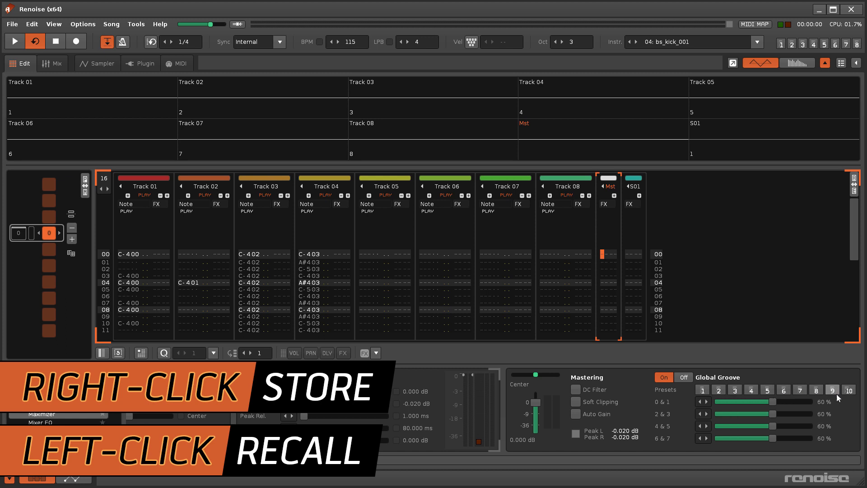
pyautogui.click(848, 391)
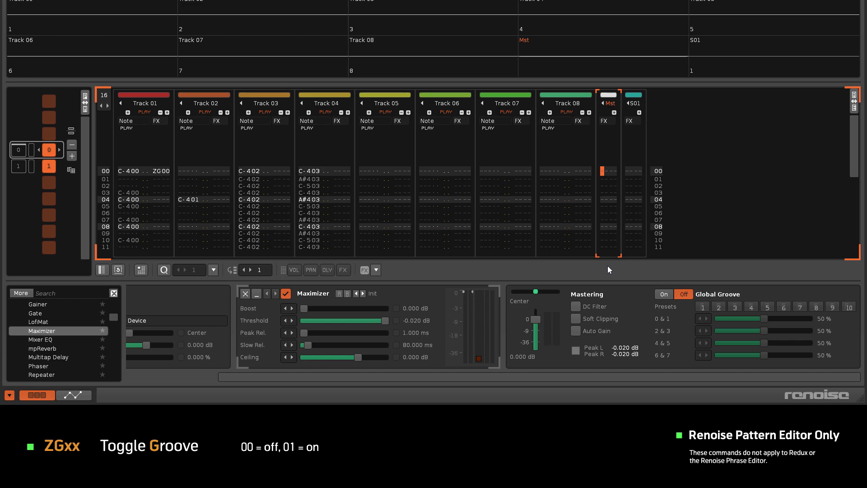
# - Play the song briefly and stop it to hear the ZG01 groove command
pyautogui.press('space')
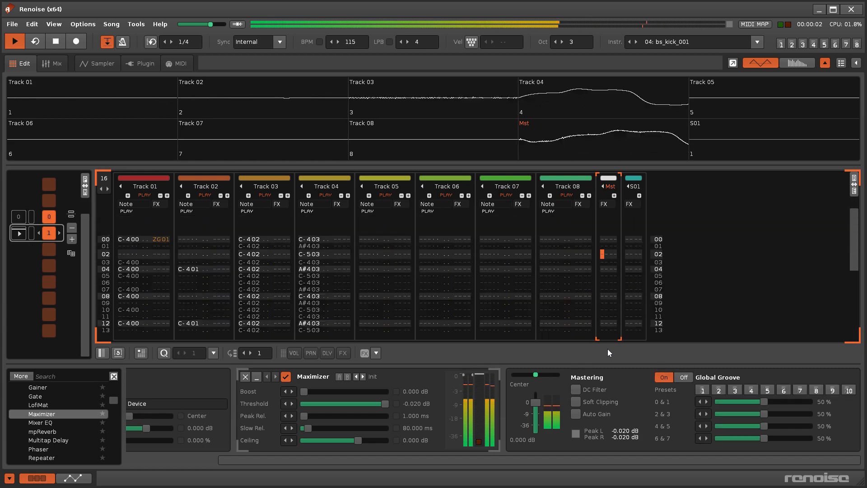
pyautogui.press('space')
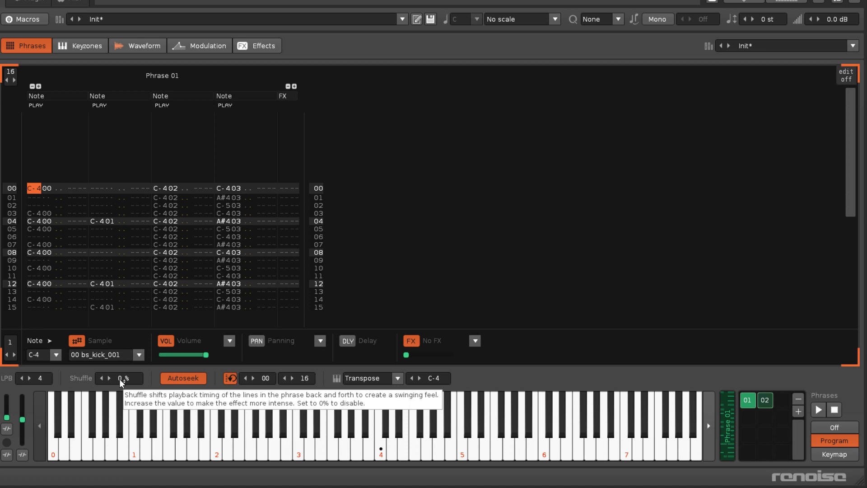
# - Raise Phrase 01's Shuffle to 21% while previewing, comparing it against Phrase 02
pyautogui.press('space')
pyautogui.moveTo(120, 380)
pyautogui.mouseDown()
pyautogui.moveTo(120, 334)
pyautogui.moveTo(120, 370)
pyautogui.mouseUp()
pyautogui.press('space')
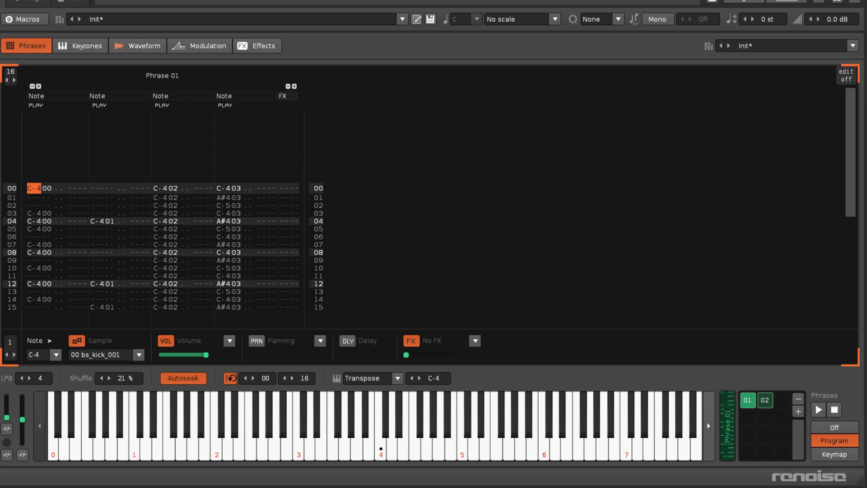
pyautogui.click(766, 402)
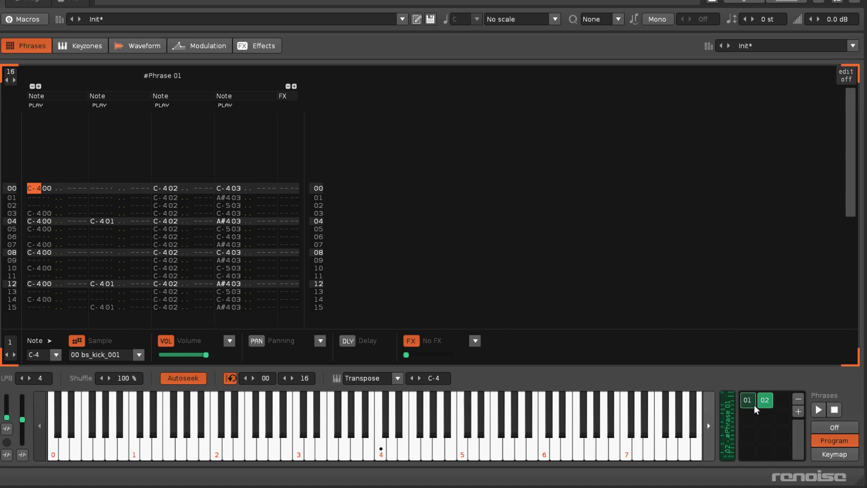
pyautogui.click(750, 405)
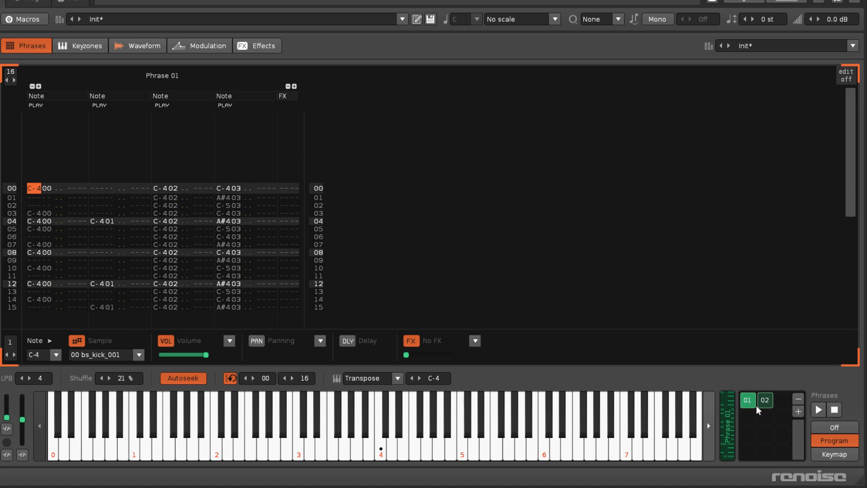
pyautogui.click(765, 403)
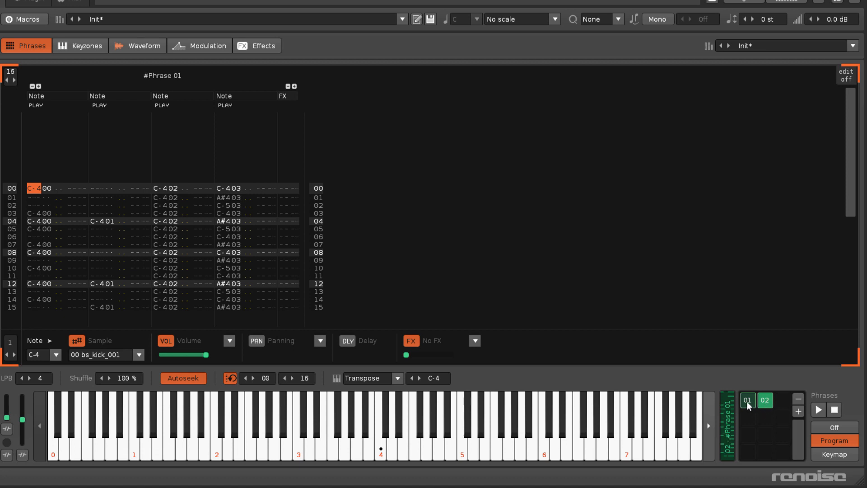
pyautogui.click(748, 403)
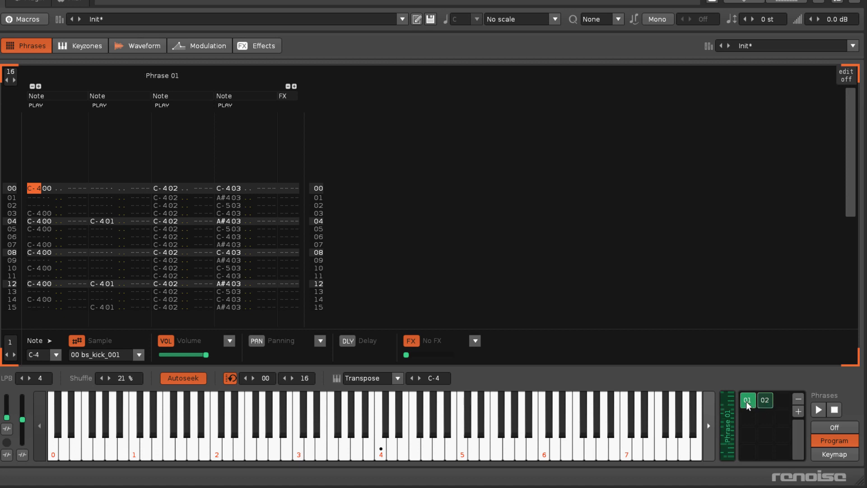
# - Mute phrase note columns 4, 2 and 1 so only column 3 plays
pyautogui.click(224, 105)
pyautogui.click(98, 106)
pyautogui.click(36, 106)
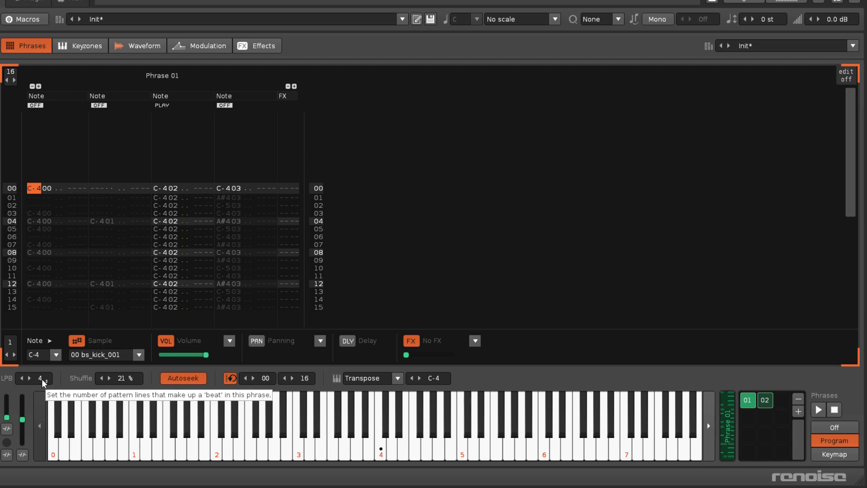
# - Raise Phrase 01's lines per beat to 9
pyautogui.click(30, 379)
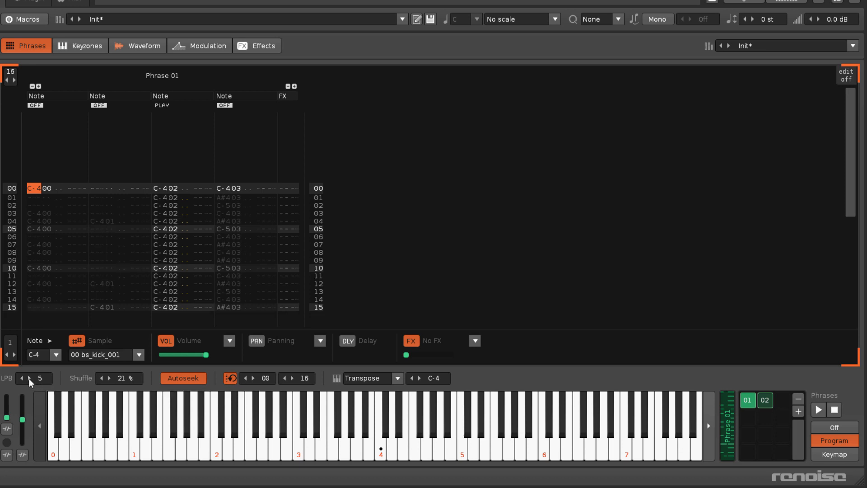
pyautogui.click(29, 379)
pyautogui.click(29, 380)
pyautogui.click(30, 380)
pyautogui.click(29, 379)
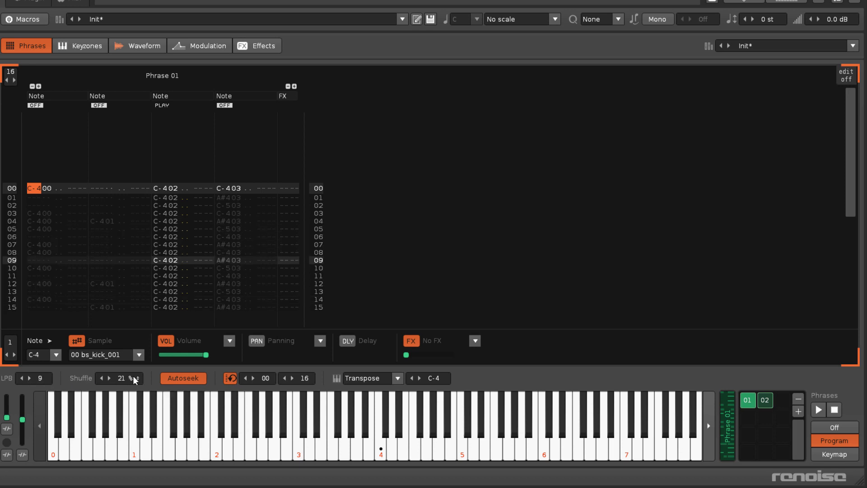
# - Preview the phrase while dragging its Shuffle up to 100%
pyautogui.press('space')
pyautogui.moveTo(130, 378); pyautogui.dragTo(130, 357)
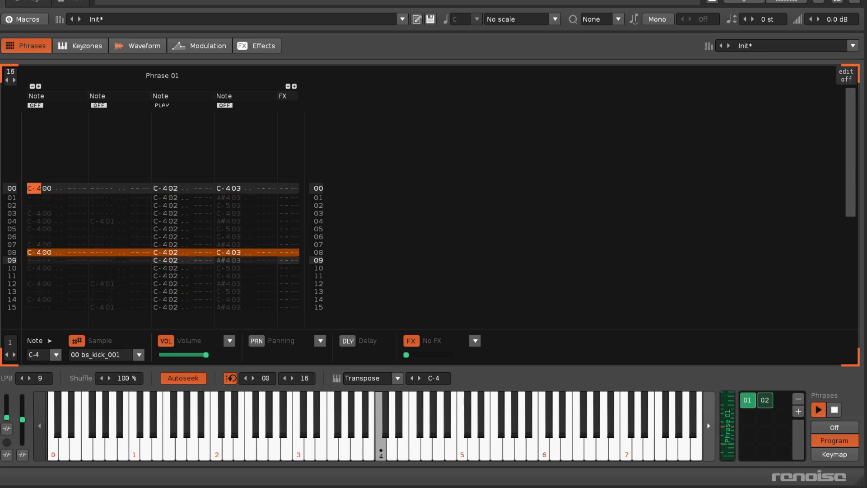
pyautogui.press('space')
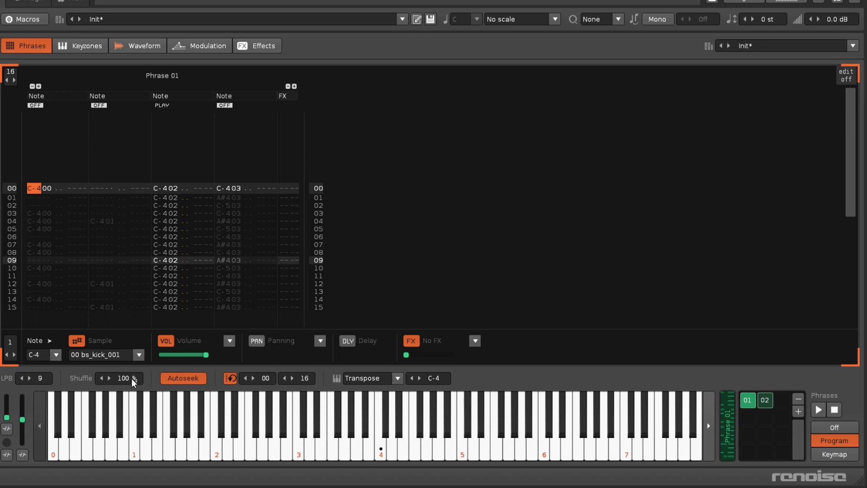
# - Duplicate Phrase 02 into a new Phrase 03 and lower the copy's Shuffle to about 50%
pyautogui.click(766, 405)
pyautogui.rightClick(765, 406)
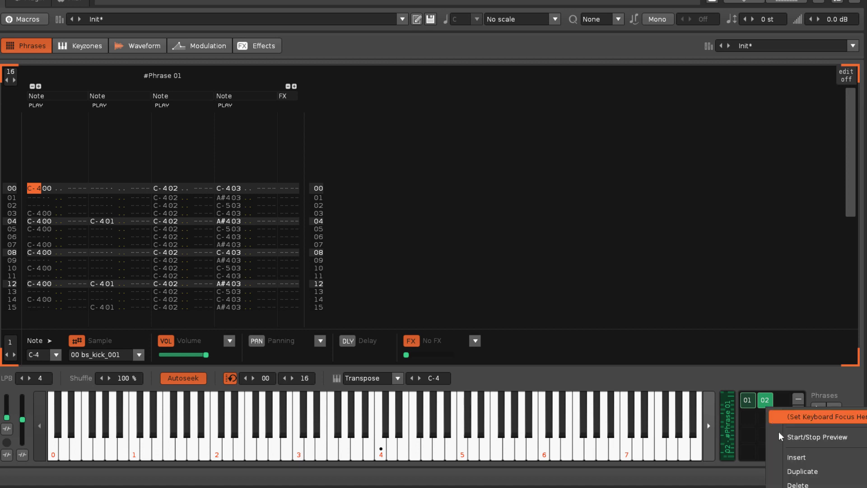
pyautogui.click(797, 475)
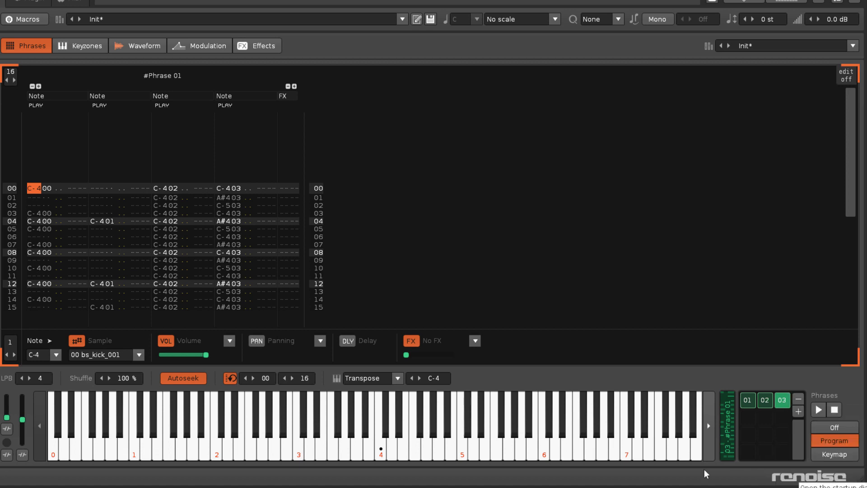
pyautogui.moveTo(130, 380); pyautogui.dragTo(130, 416)
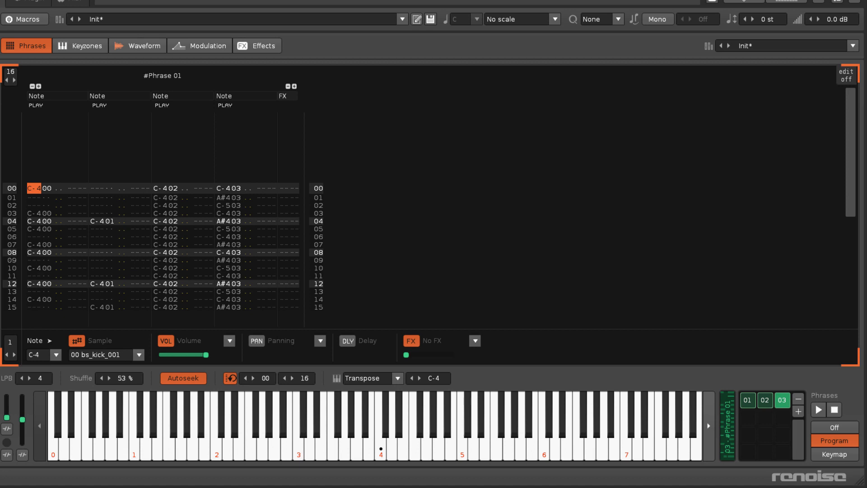